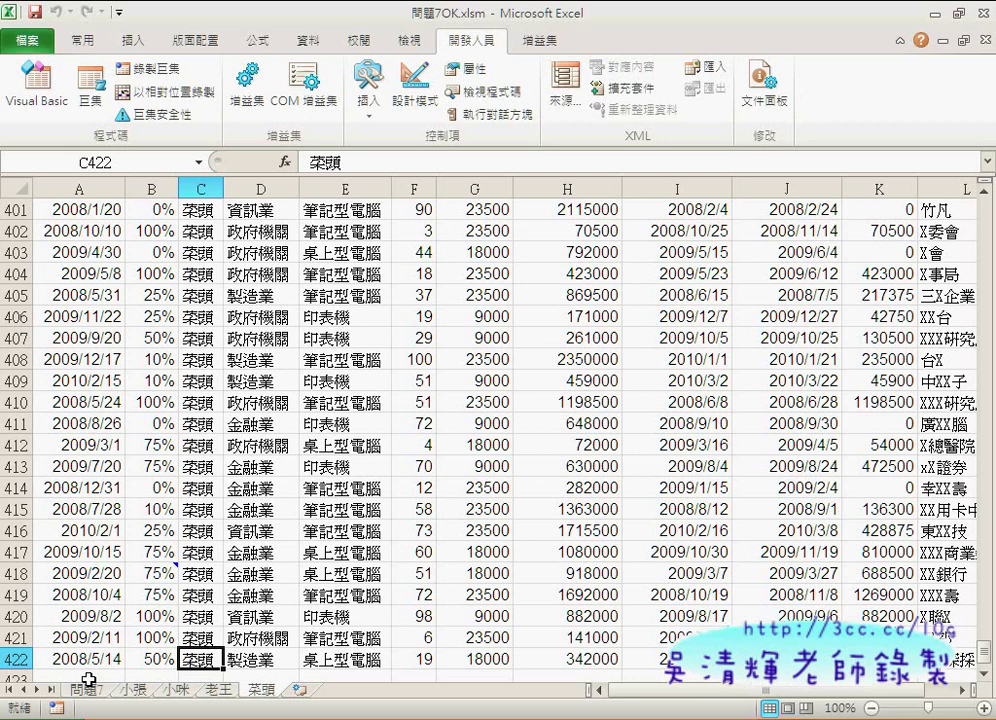
Switch to the 問題7 sheet and select the 業務 header cell C1
{"action": "left_click", "coordinate": [88, 688]}
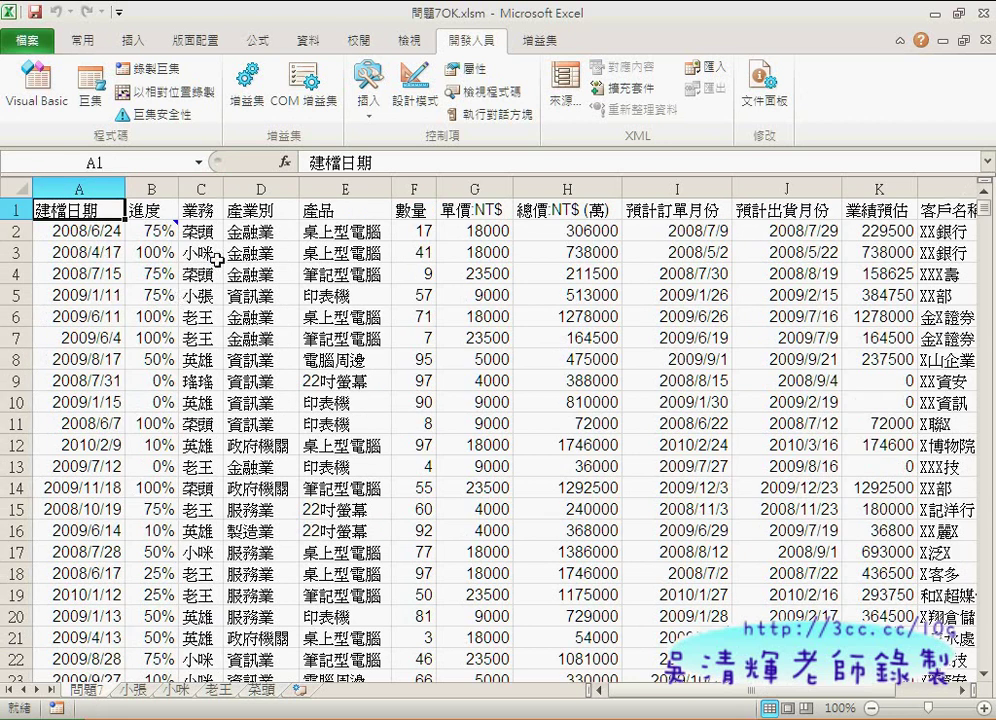
{"action": "left_click", "coordinate": [205, 210]}
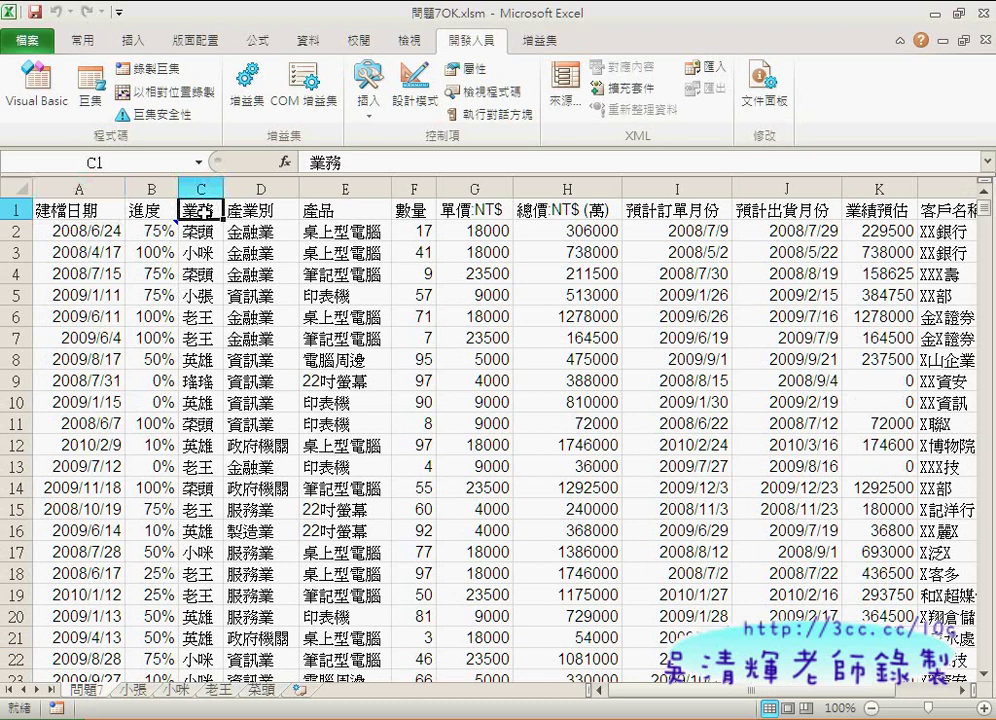
Turn on Data > Filter for the header row, annotating the 業務, 產業別 and 產品 headers
{"action": "left_click", "coordinate": [310, 42]}
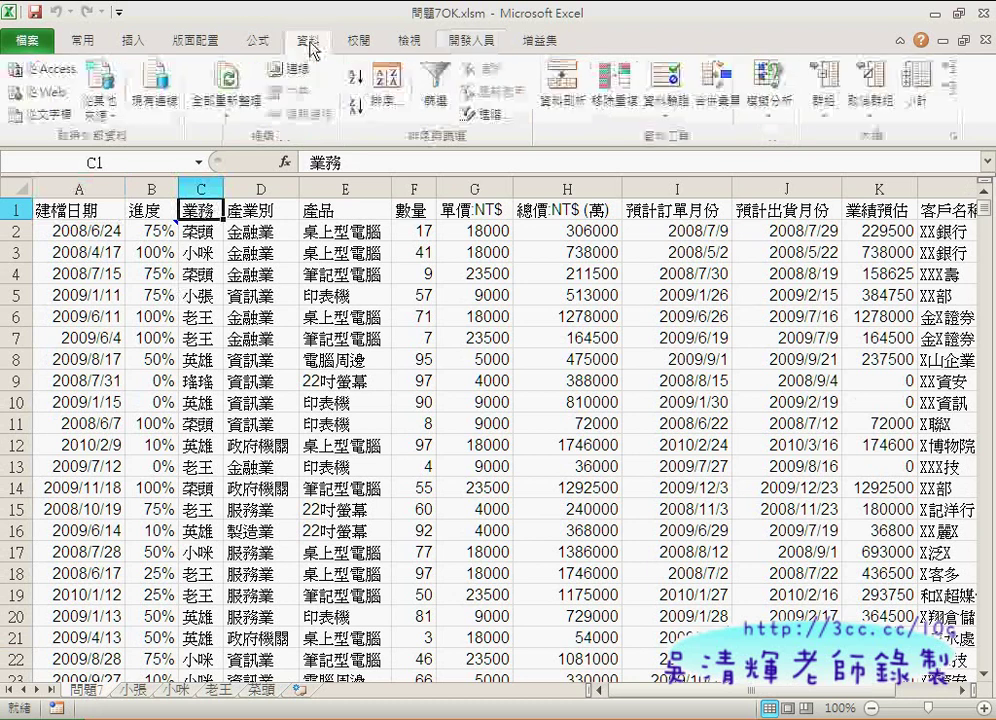
{"action": "left_click", "coordinate": [437, 97]}
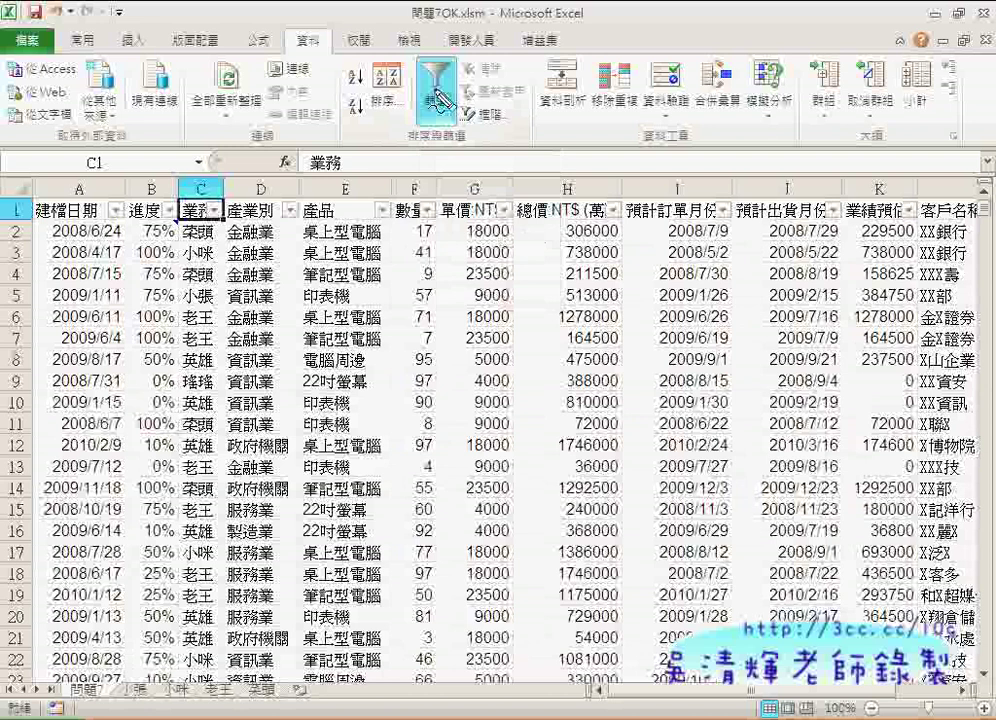
{"action": "left_click_drag", "start_coordinate": [178, 192], "coordinate": [232, 220]}
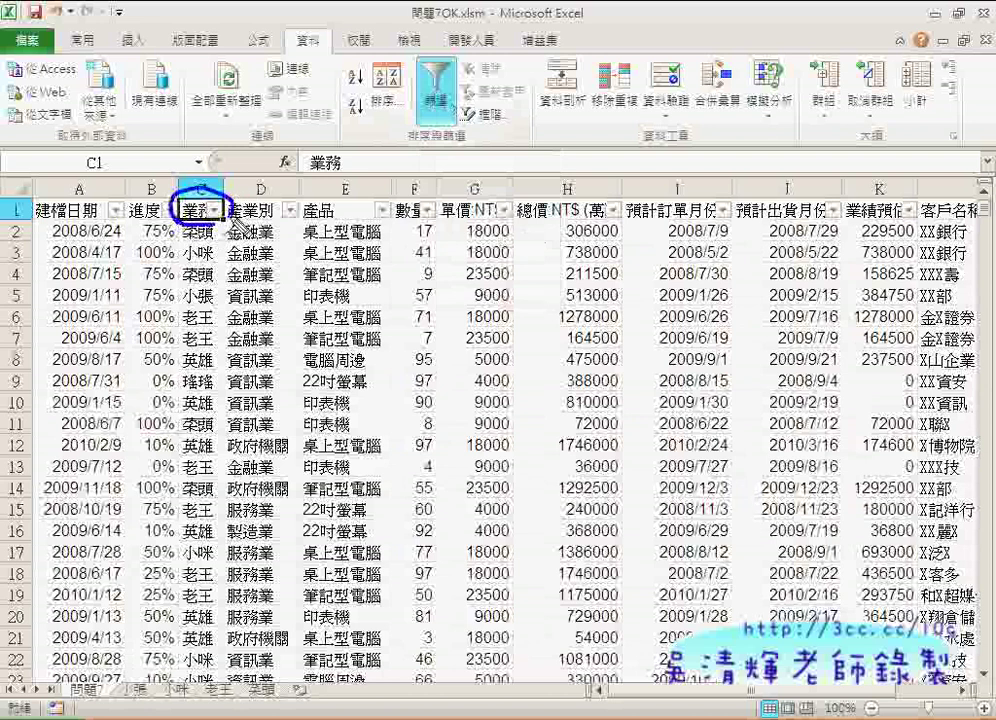
{"action": "left_click_drag", "start_coordinate": [262, 176], "coordinate": [270, 178]}
{"action": "left_click_drag", "start_coordinate": [300, 218], "coordinate": [360, 217]}
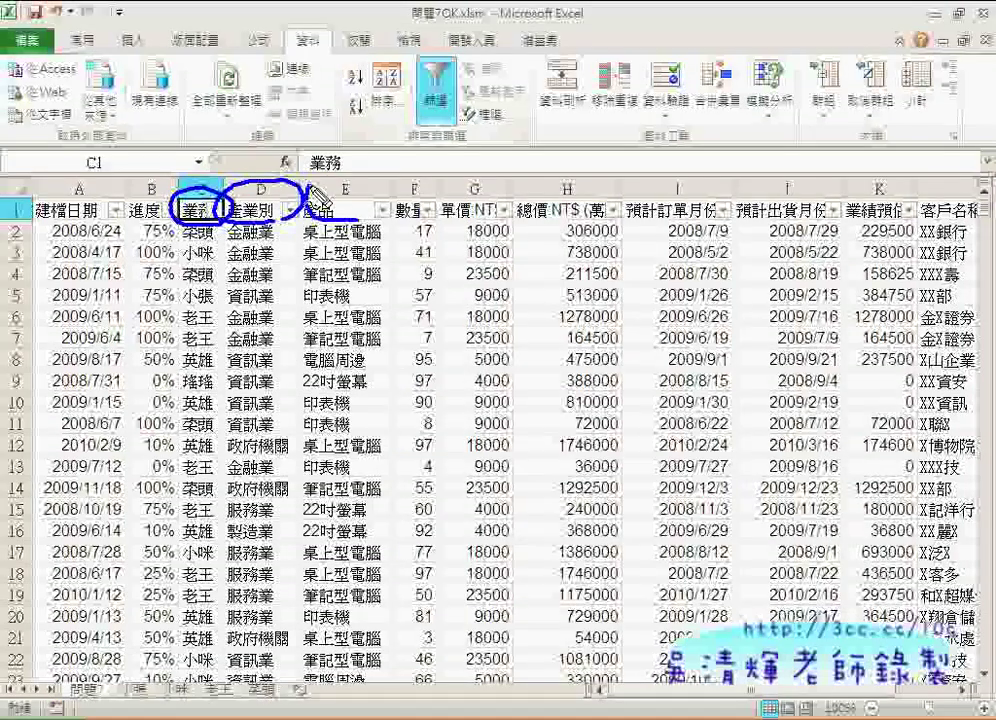
{"action": "key", "text": "Escape"}
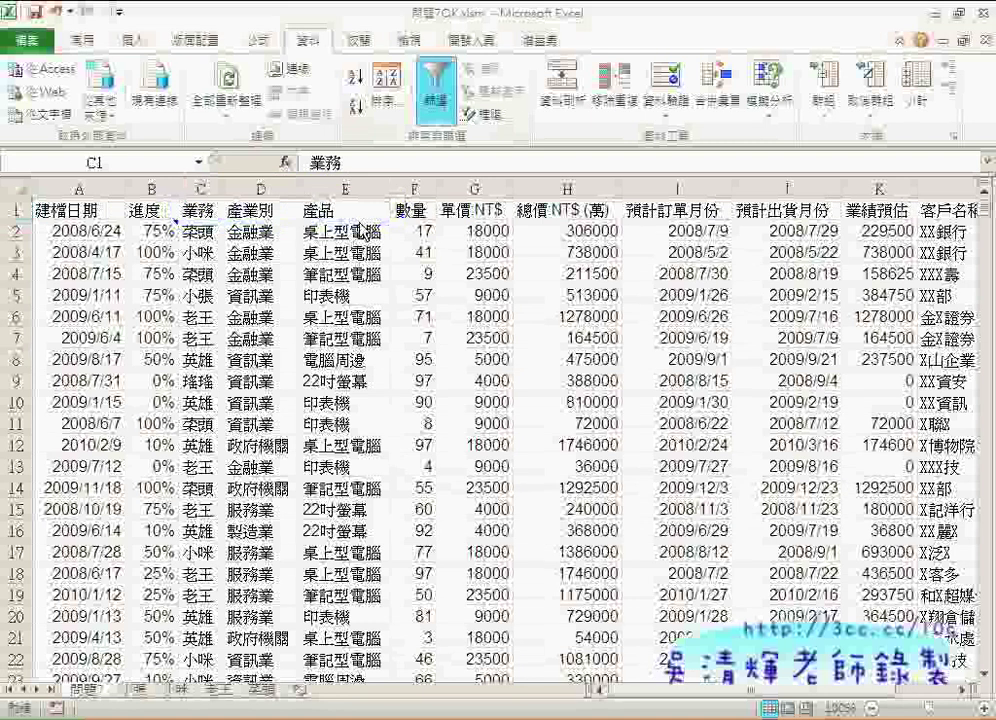
{"action": "left_click", "coordinate": [205, 209]}
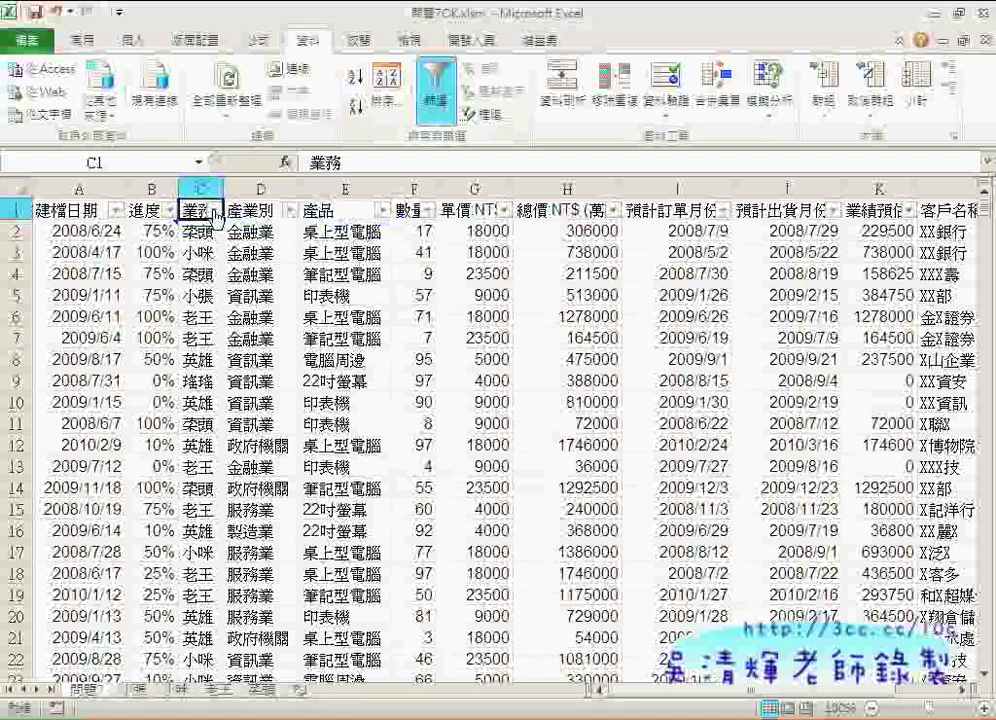
Filter the 業務 column to only 菜頭 and scroll through the resulting records
{"action": "left_click", "coordinate": [214, 209]}
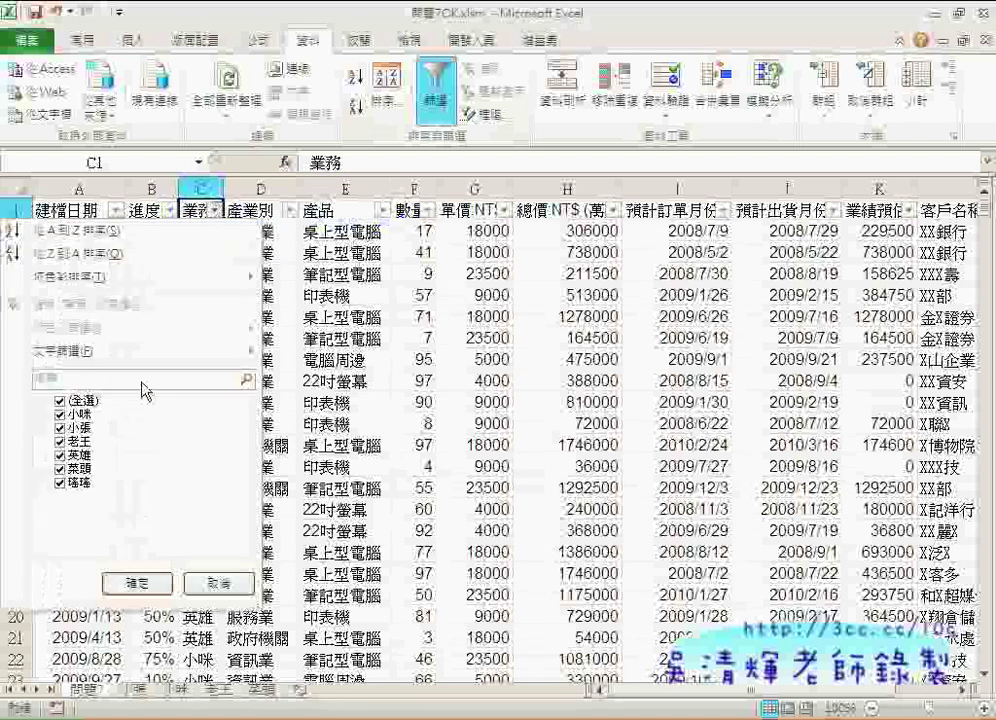
{"action": "left_click", "coordinate": [60, 401]}
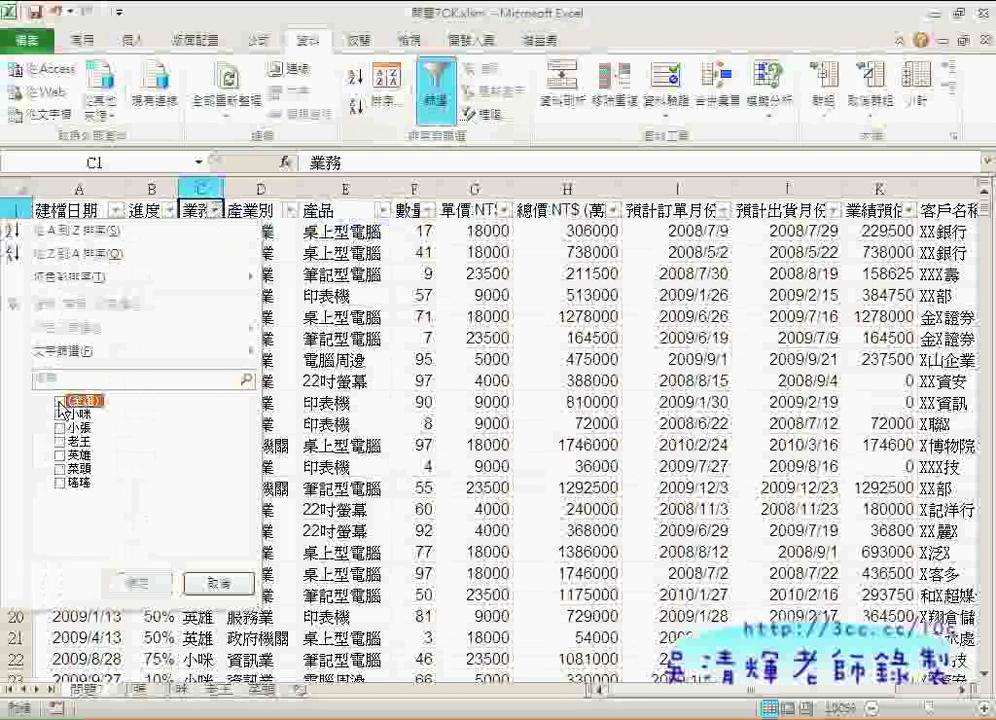
{"action": "left_click", "coordinate": [60, 469]}
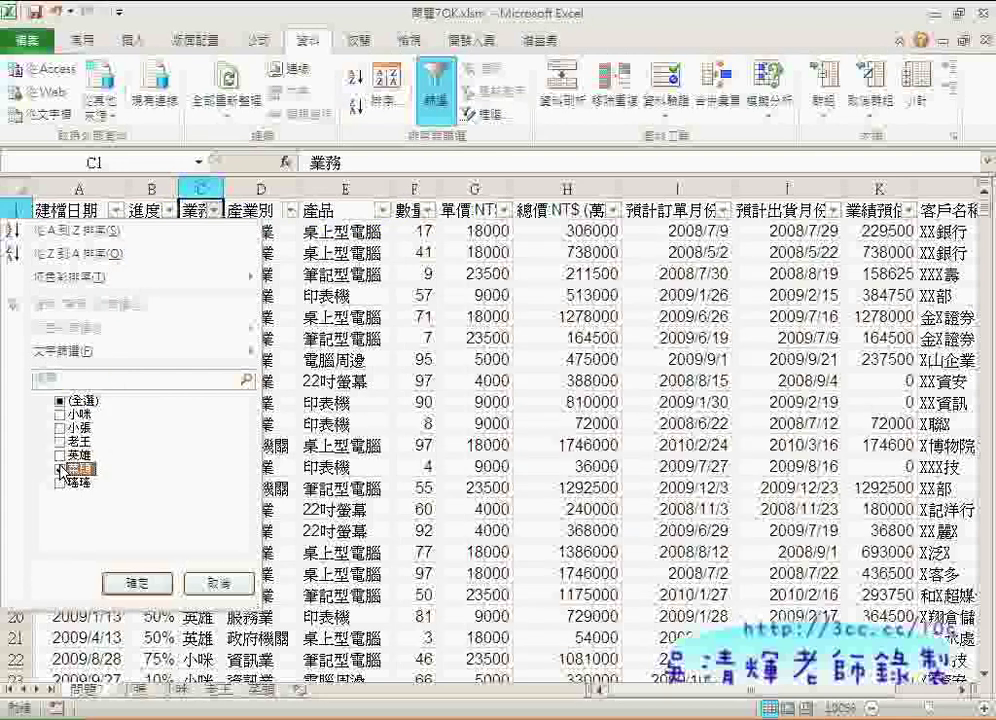
{"action": "left_click", "coordinate": [140, 582]}
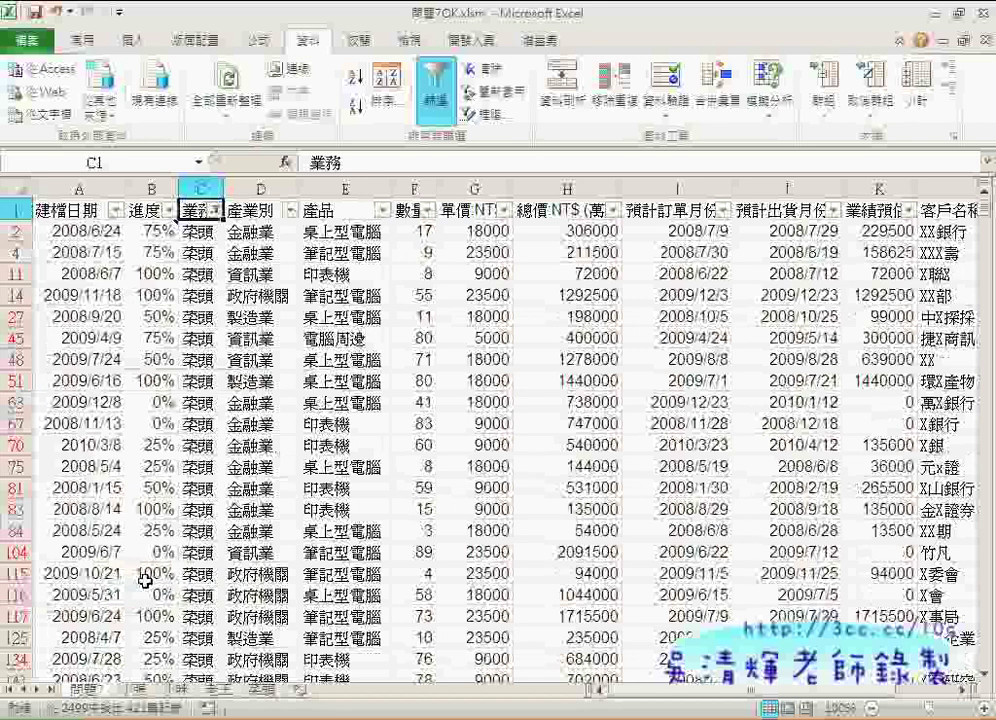
{"action": "scroll", "coordinate": [145, 560], "scroll_direction": "down", "scroll_amount": 2}
{"action": "scroll", "coordinate": [160, 480], "scroll_direction": "down", "scroll_amount": 1}
{"action": "scroll", "coordinate": [173, 420], "scroll_direction": "down", "scroll_amount": 5}
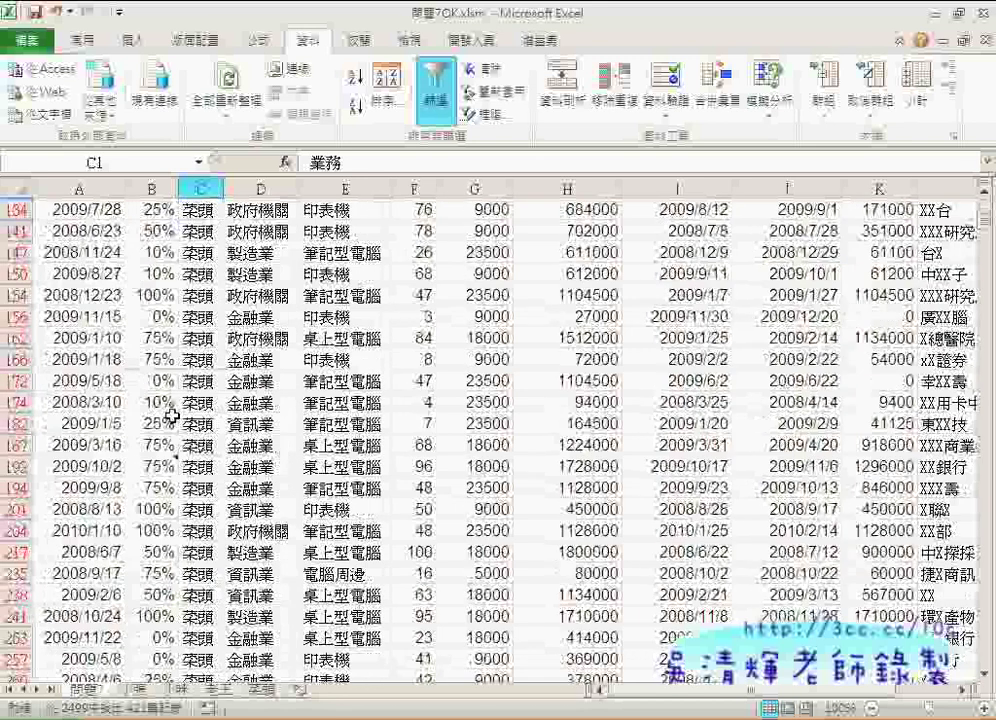
{"action": "scroll", "coordinate": [173, 416], "scroll_direction": "up", "scroll_amount": 2}
{"action": "scroll", "coordinate": [173, 416], "scroll_direction": "up", "scroll_amount": 2}
{"action": "scroll", "coordinate": [173, 416], "scroll_direction": "up", "scroll_amount": 4}
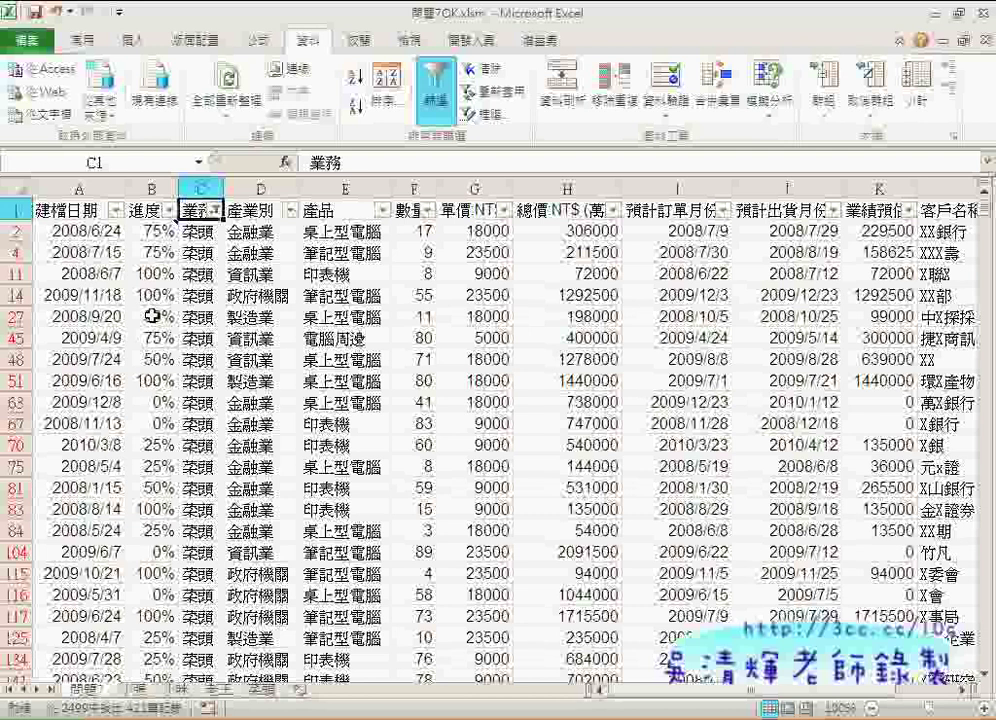
Select from A1 to the last used cell and copy the visible 菜頭 rows
{"action": "key", "text": "Left"}
{"action": "key", "text": "Left"}
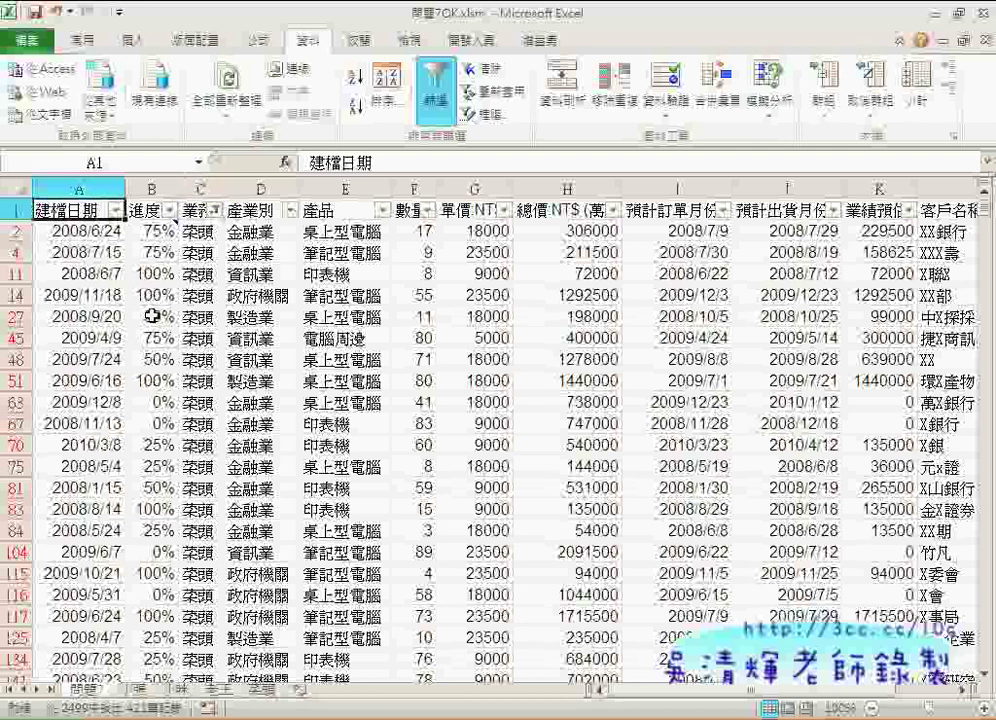
{"action": "mouse_move", "coordinate": [65, 222]}
{"action": "left_mouse_down"}
{"action": "mouse_move", "coordinate": [20, 207]}
{"action": "mouse_move", "coordinate": [110, 243]}
{"action": "left_mouse_up"}
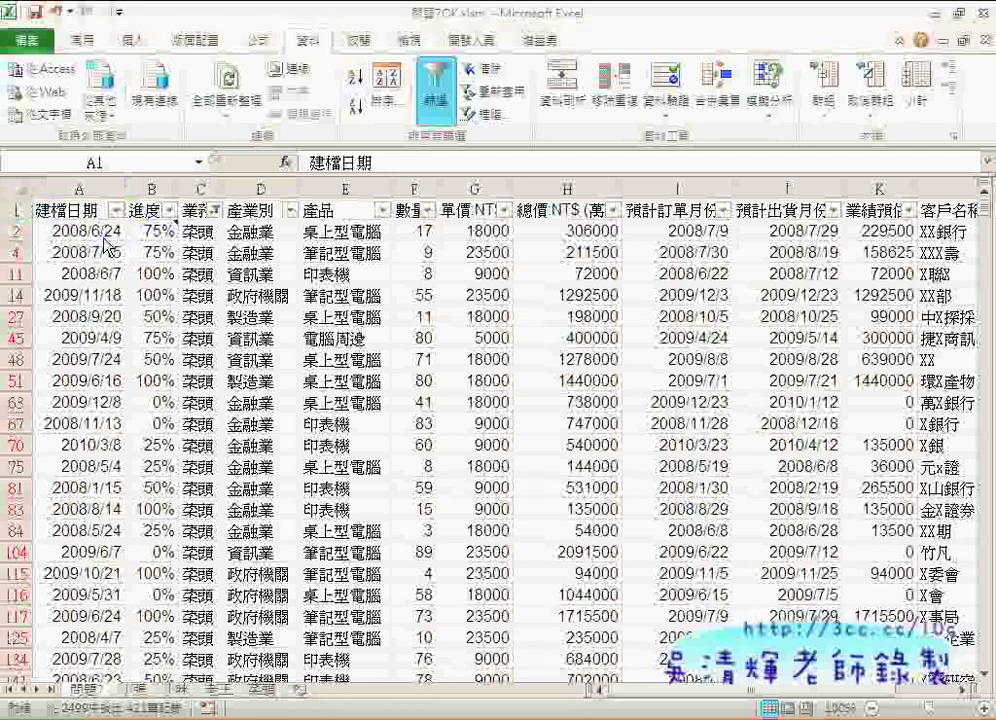
{"action": "left_click", "coordinate": [20, 185]}
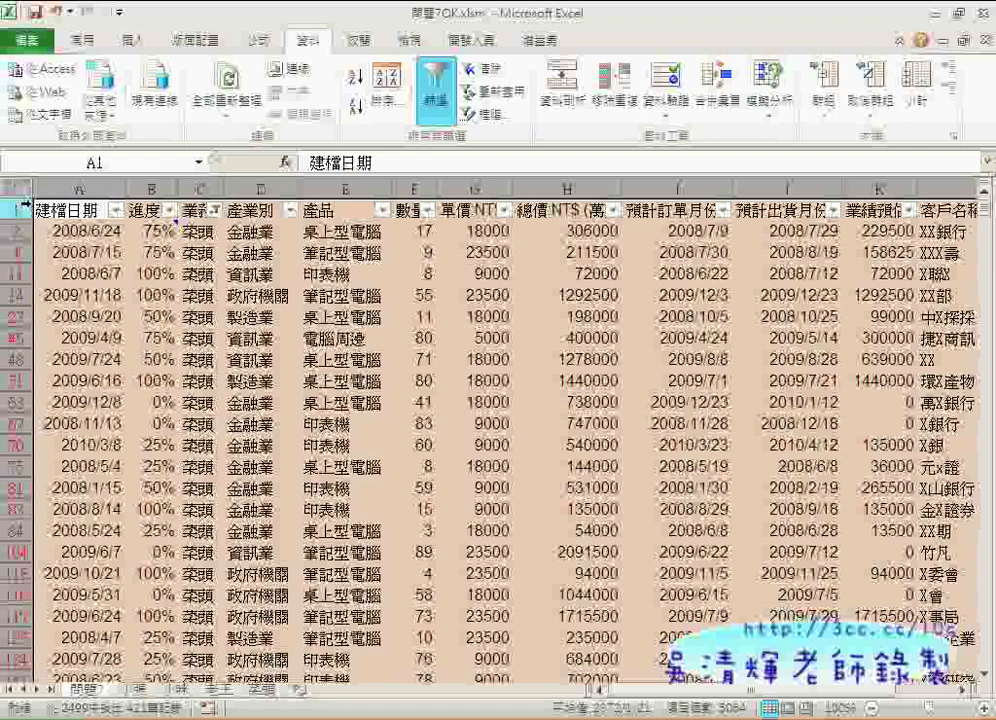
{"action": "left_click", "coordinate": [50, 209]}
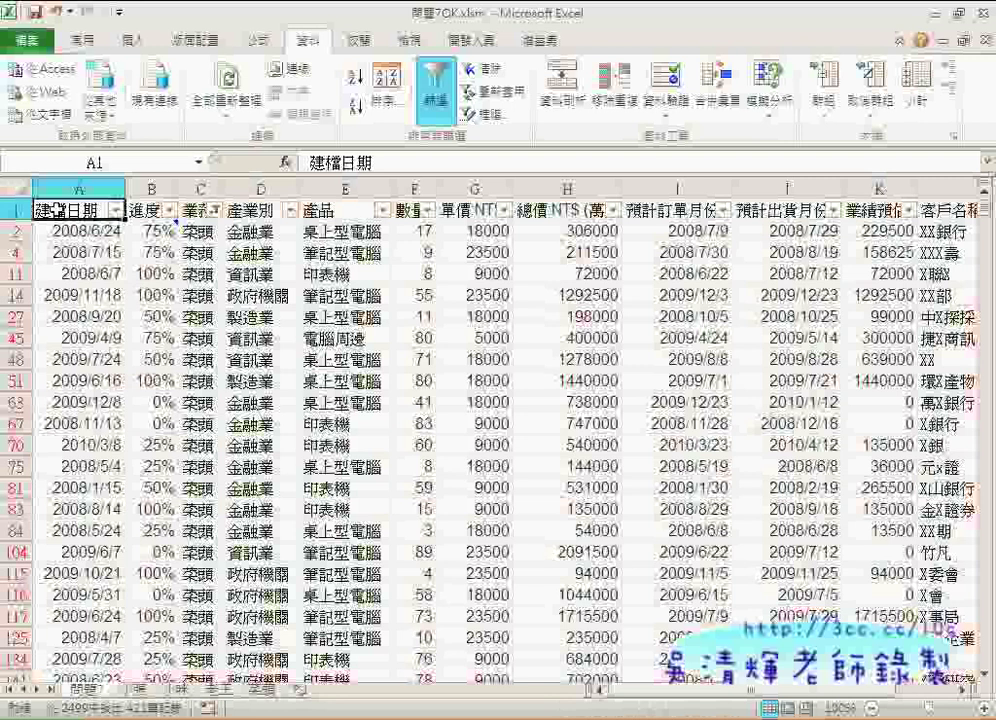
{"action": "key", "text": "ctrl+shift+End"}
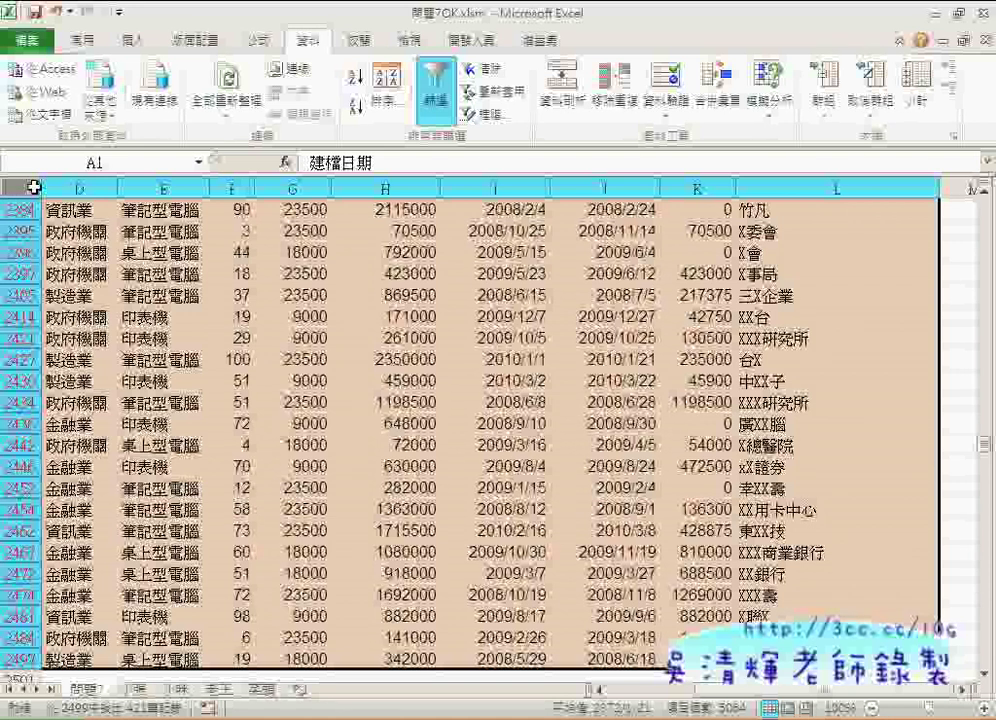
{"action": "key", "text": "ctrl+c"}
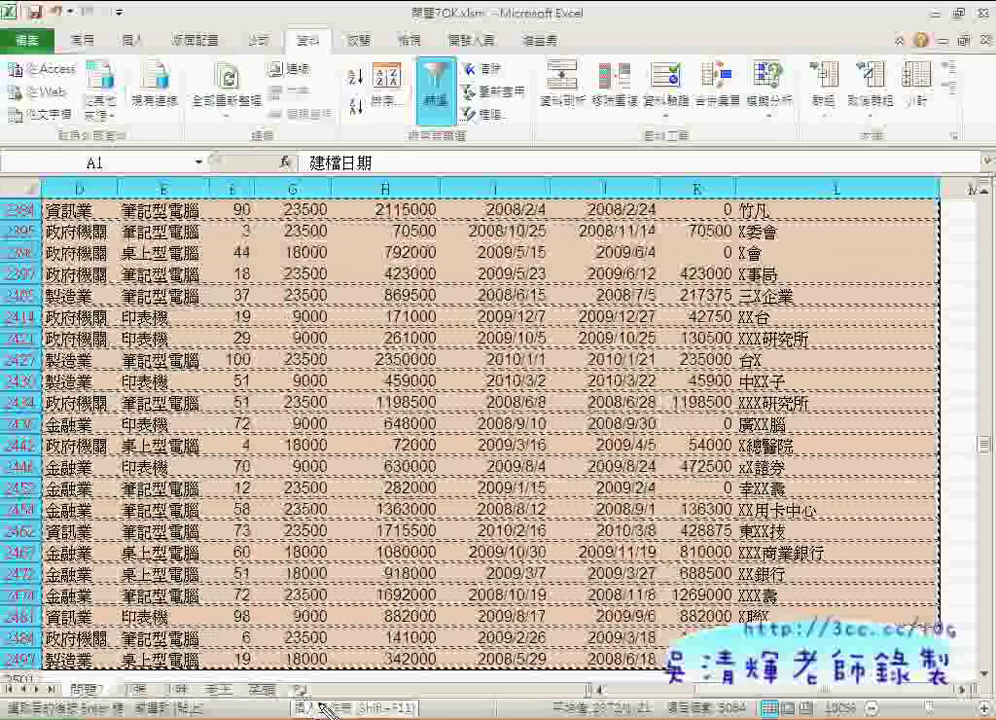
Insert a new blank worksheet, 工作表1, beside the existing sheet tabs
{"action": "mouse_move", "coordinate": [318, 700]}
{"action": "left_mouse_down"}
{"action": "mouse_move", "coordinate": [305, 703]}
{"action": "mouse_move", "coordinate": [352, 716]}
{"action": "left_mouse_up"}
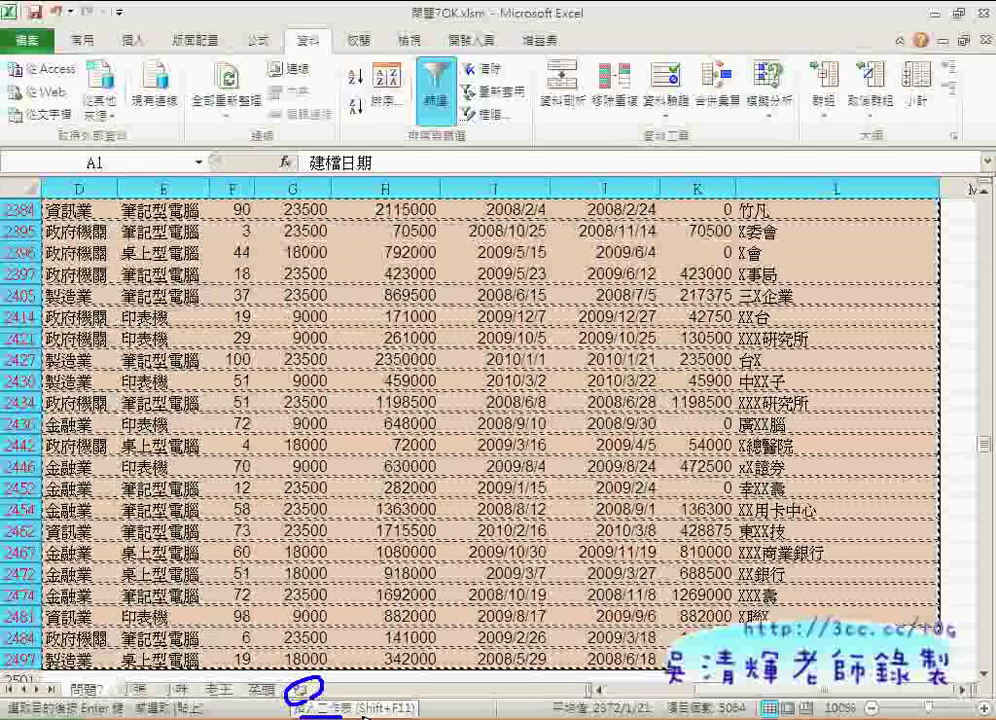
{"action": "mouse_move", "coordinate": [364, 716]}
{"action": "left_mouse_down"}
{"action": "mouse_move", "coordinate": [418, 710]}
{"action": "mouse_move", "coordinate": [378, 708]}
{"action": "left_mouse_up"}
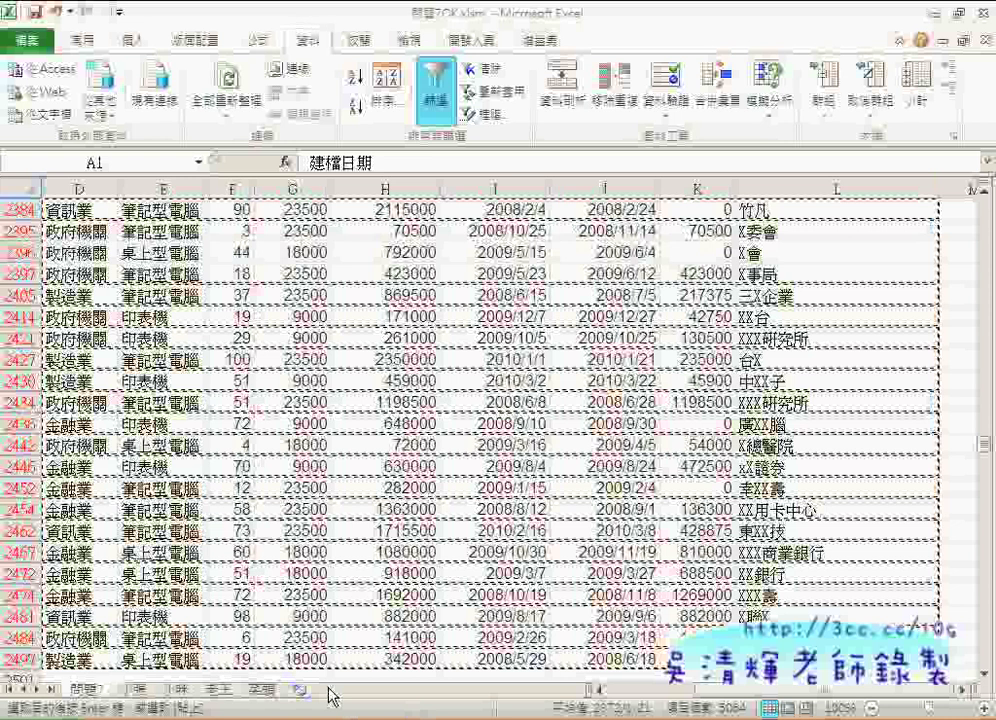
{"action": "left_click", "coordinate": [300, 690]}
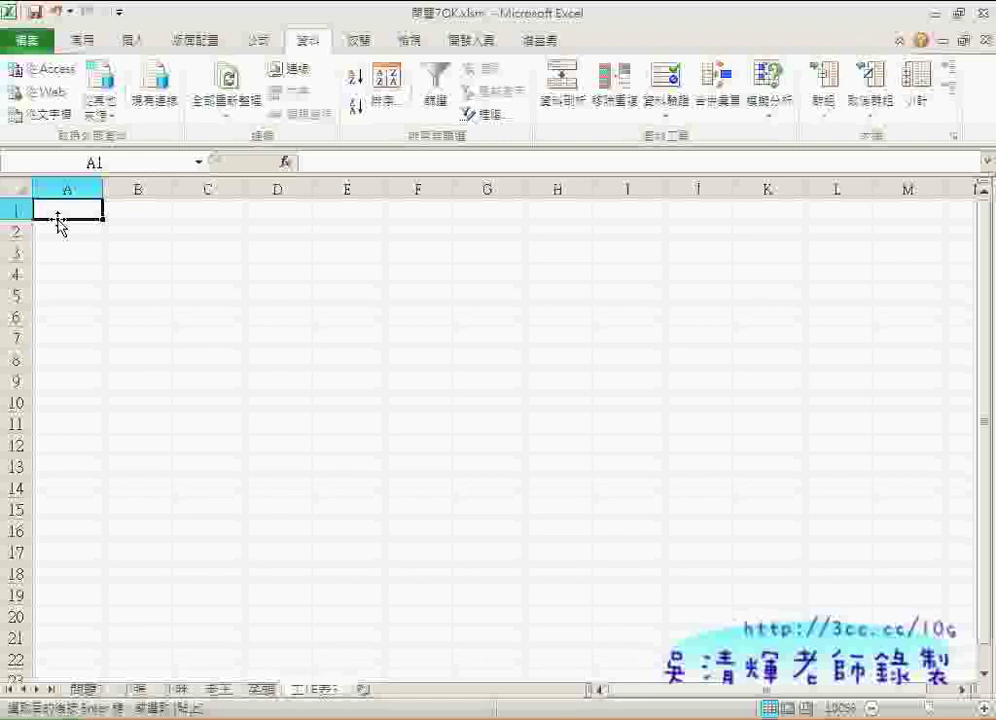
View the macro list from the Developer tab, closing it without running anything
{"action": "left_click", "coordinate": [470, 42]}
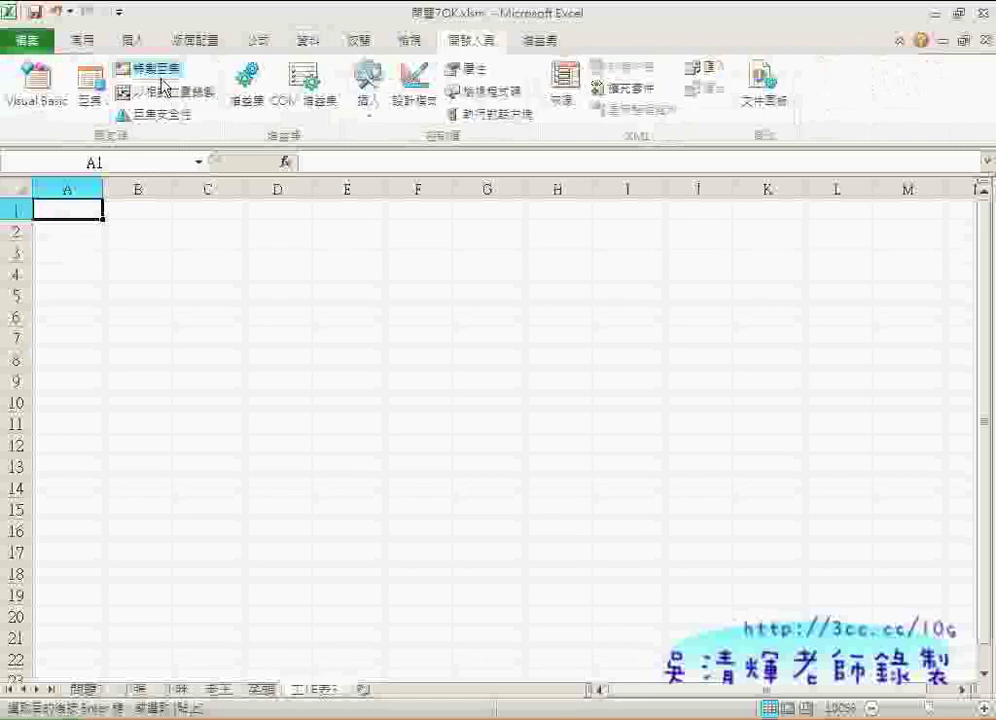
{"action": "left_click", "coordinate": [90, 88]}
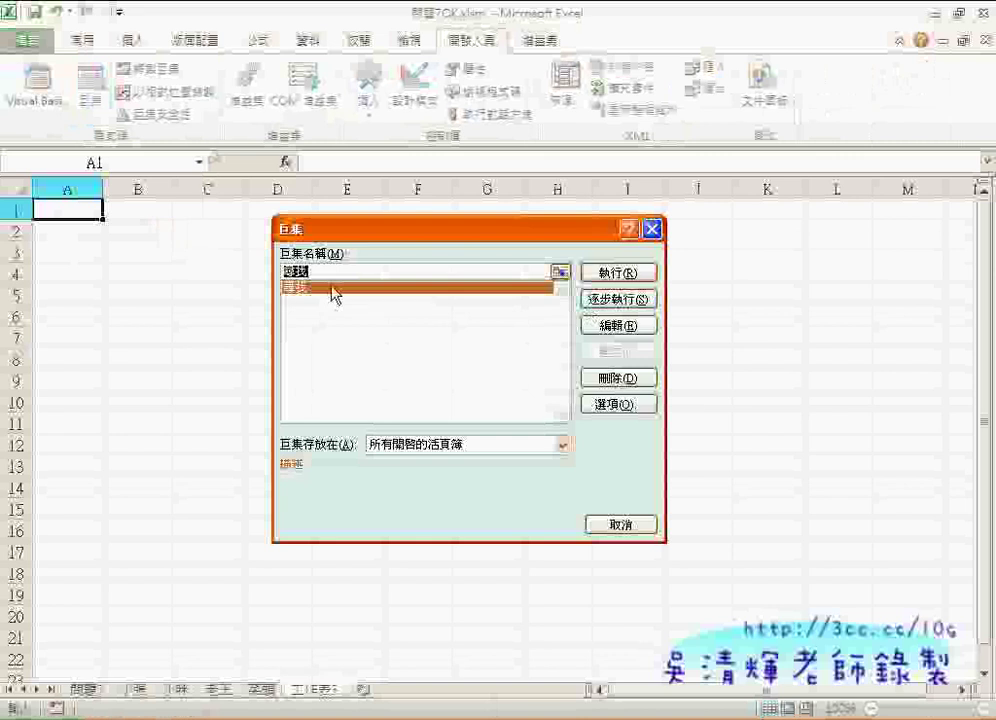
{"action": "left_click", "coordinate": [616, 325]}
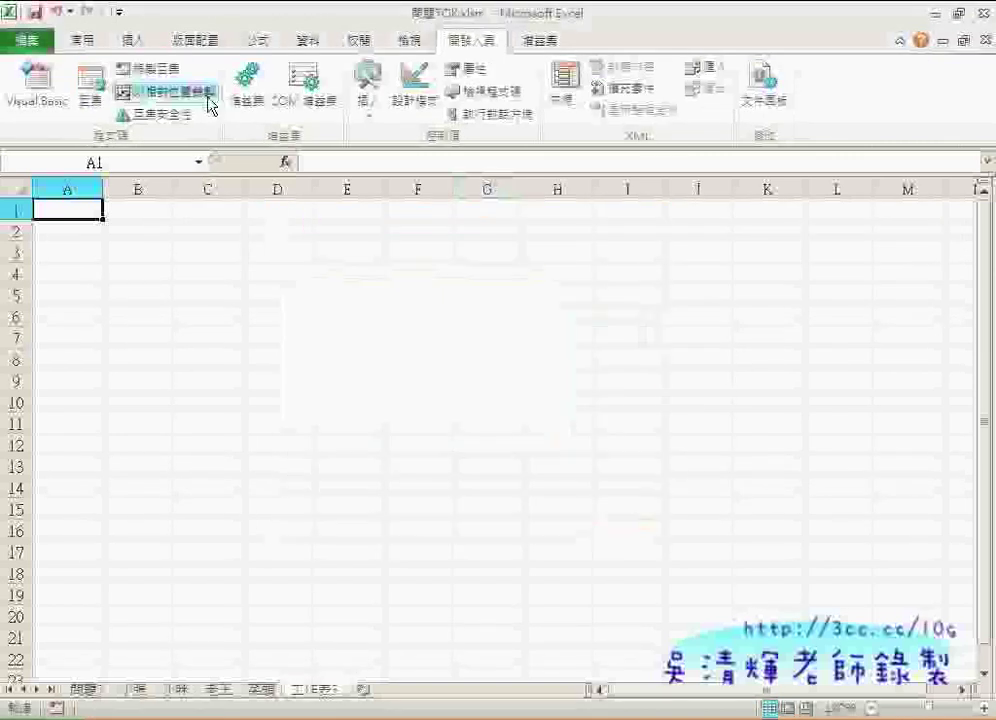
Open the Record Macro settings and cancel without recording
{"action": "left_click", "coordinate": [160, 70]}
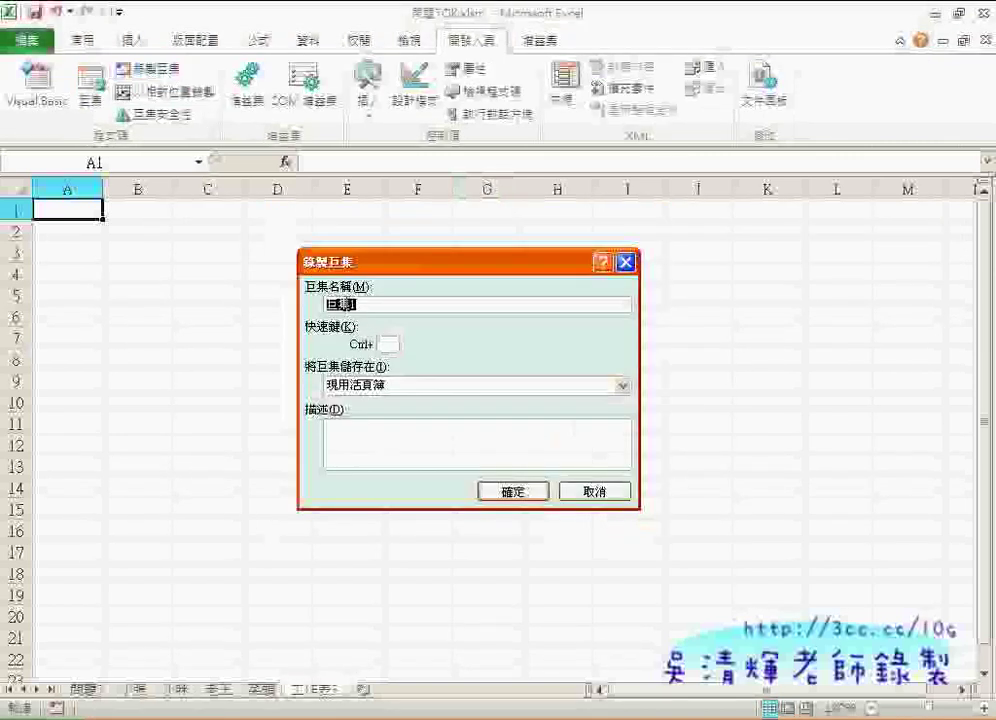
{"action": "left_click", "coordinate": [598, 492]}
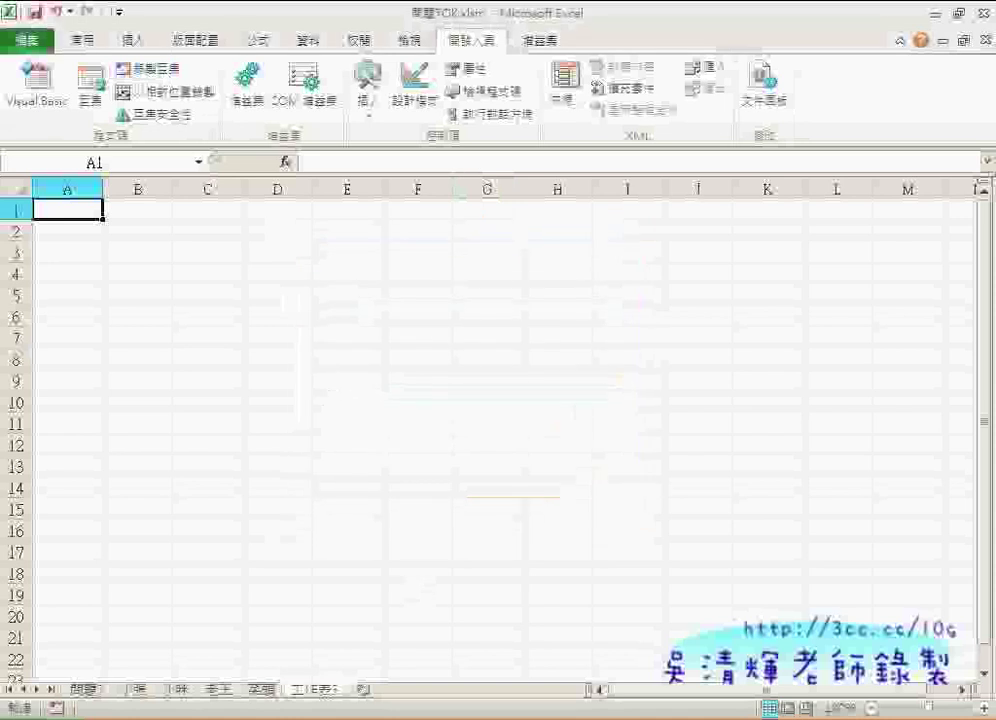
{"action": "left_click", "coordinate": [280, 712]}
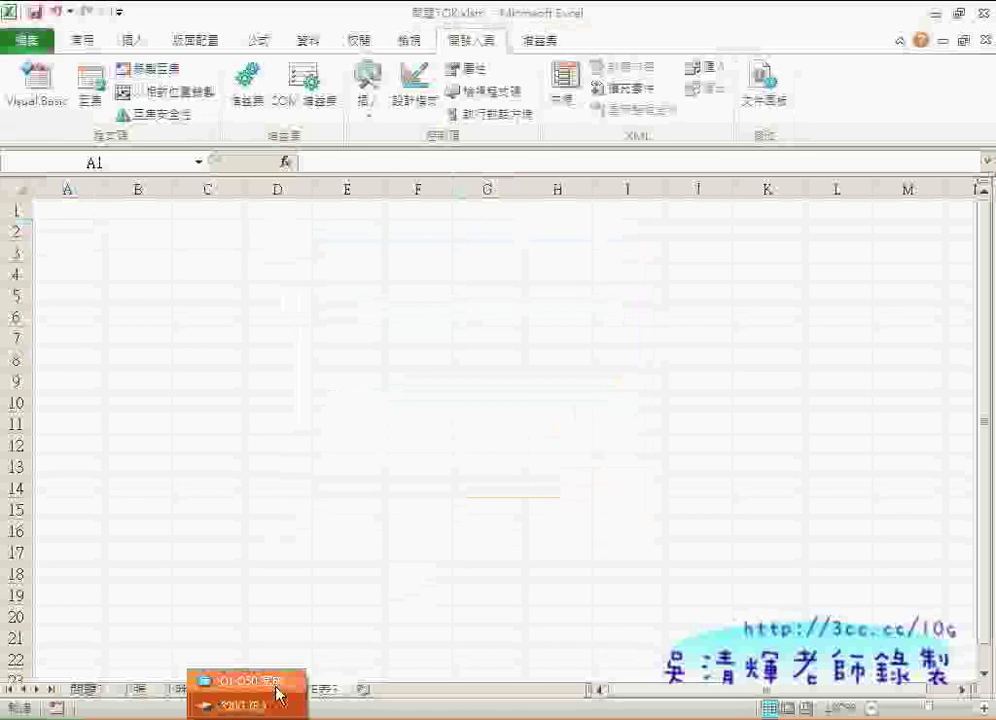
Open 問題7.xlsx from the Q1-Q50 範例 folder, triggering Excel's reopen prompt
{"action": "left_click", "coordinate": [278, 688]}
{"action": "left_click", "coordinate": [279, 155]}
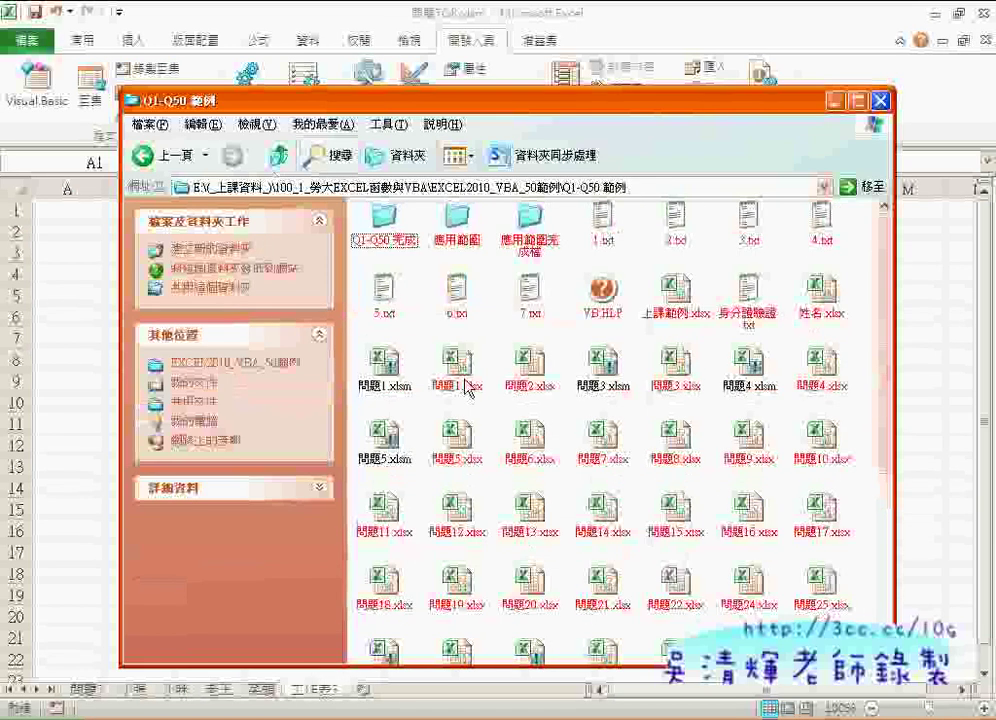
{"action": "left_click", "coordinate": [606, 448]}
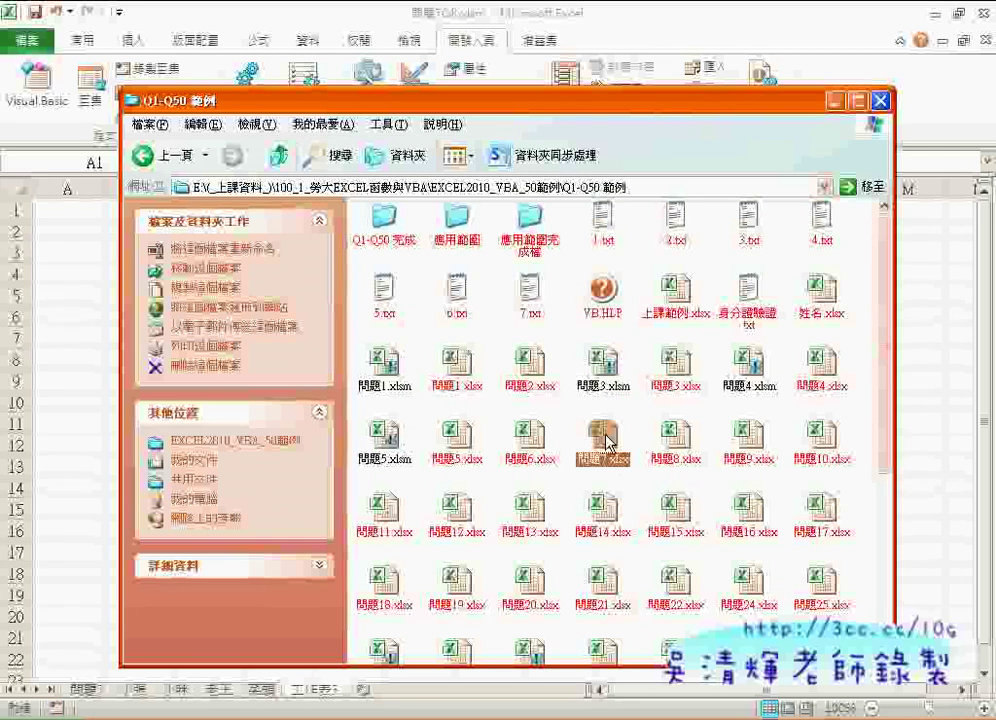
{"action": "double_click", "coordinate": [609, 440]}
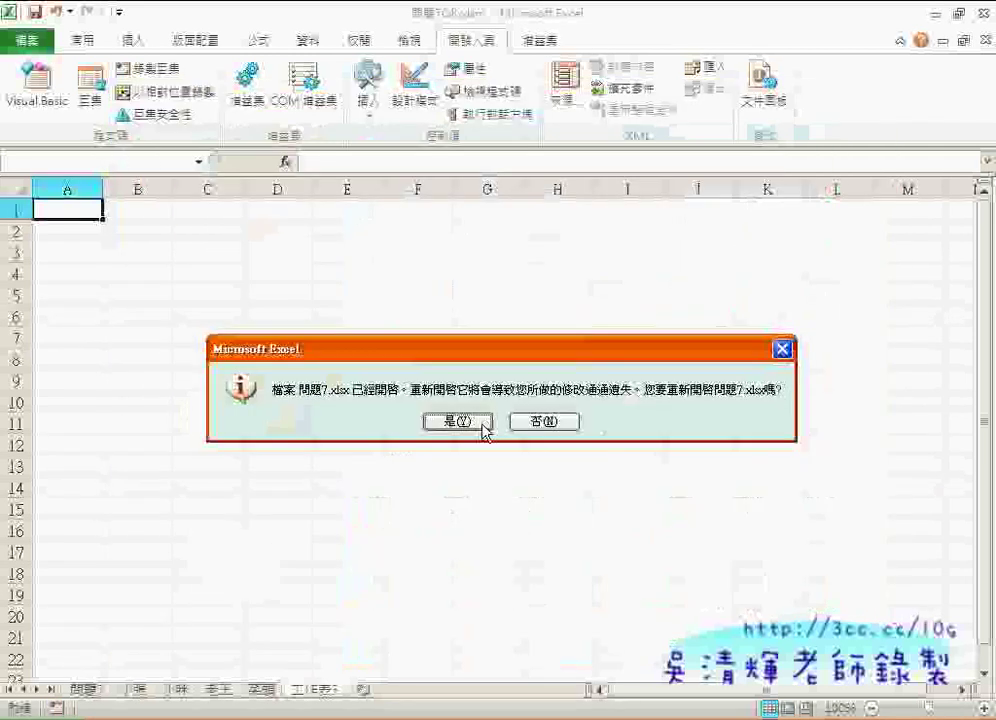